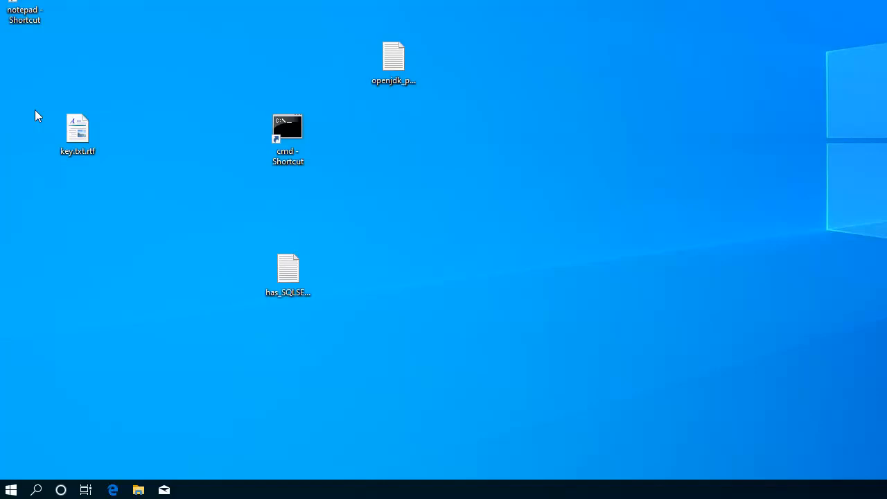
# Start the ANALYTICS_BACKEND service from the Automic ServiceManagerDialog, and close the service manager.
pyautogui.click(11, 489)
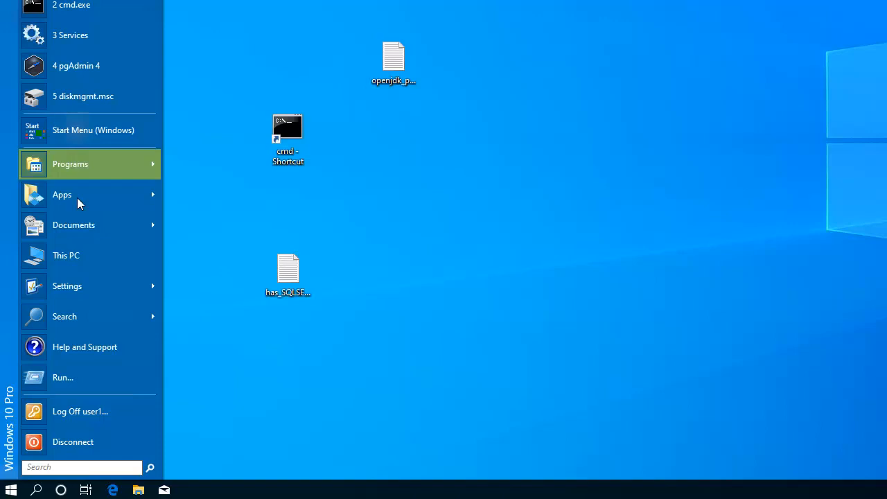
pyautogui.click(80, 166)
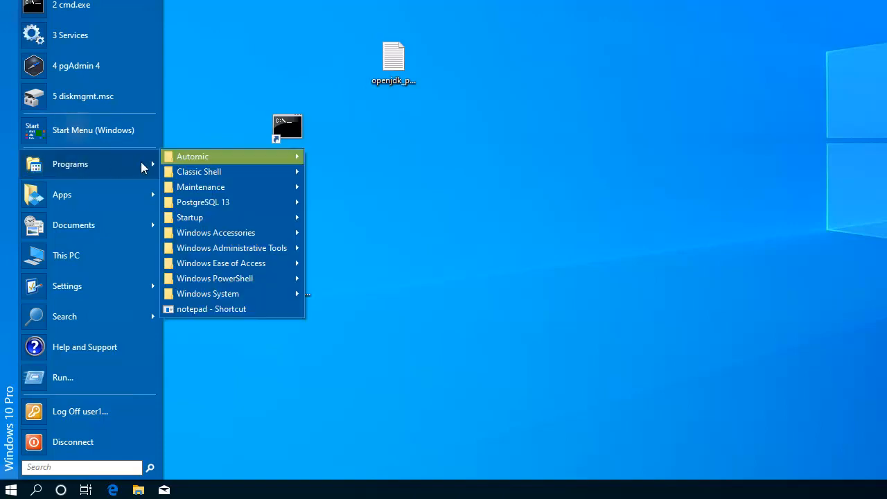
pyautogui.moveTo(193, 160)
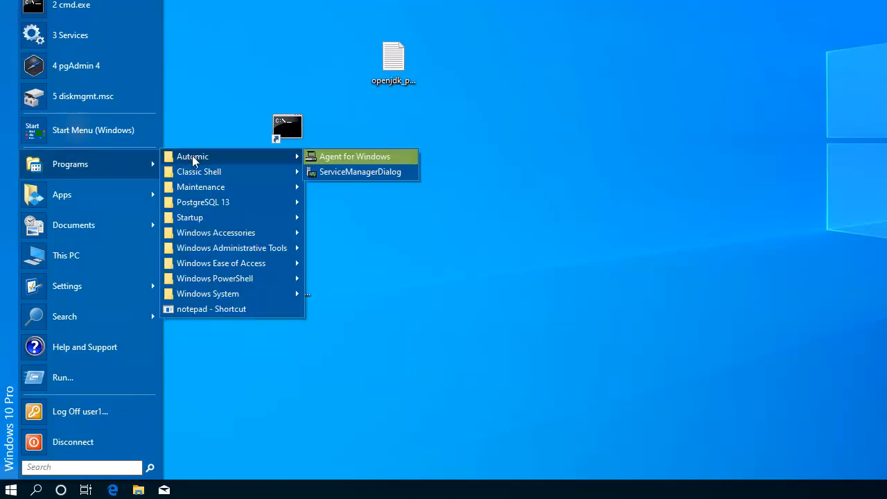
pyautogui.click(342, 175)
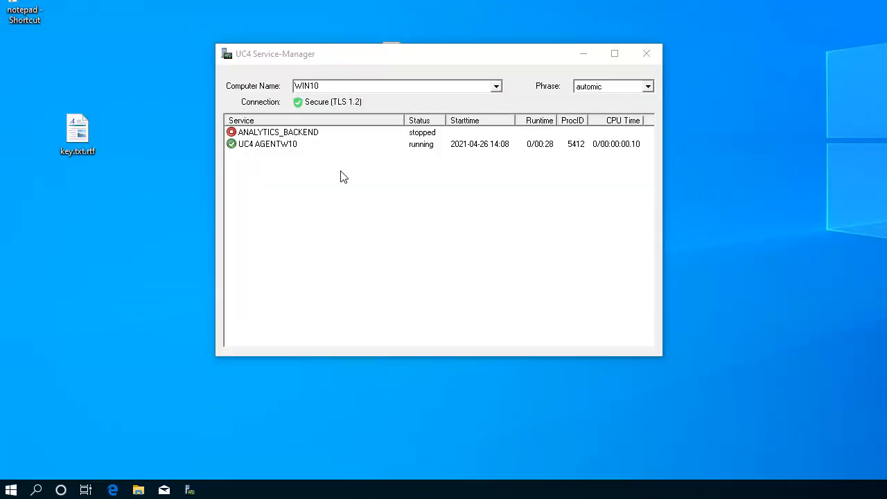
pyautogui.rightClick(274, 133)
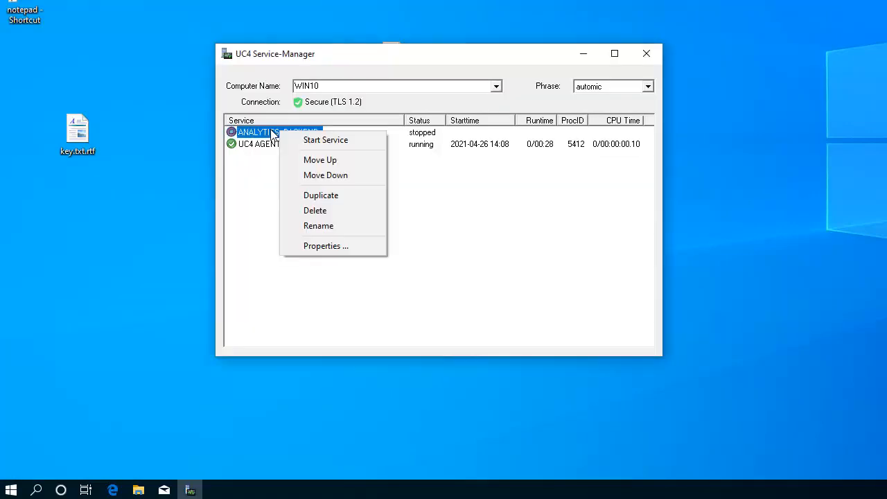
pyautogui.click(322, 140)
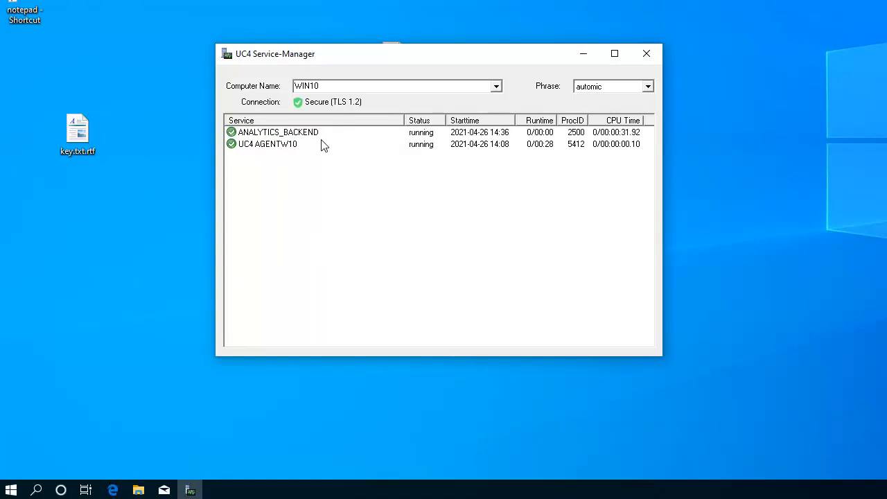
pyautogui.click(646, 53)
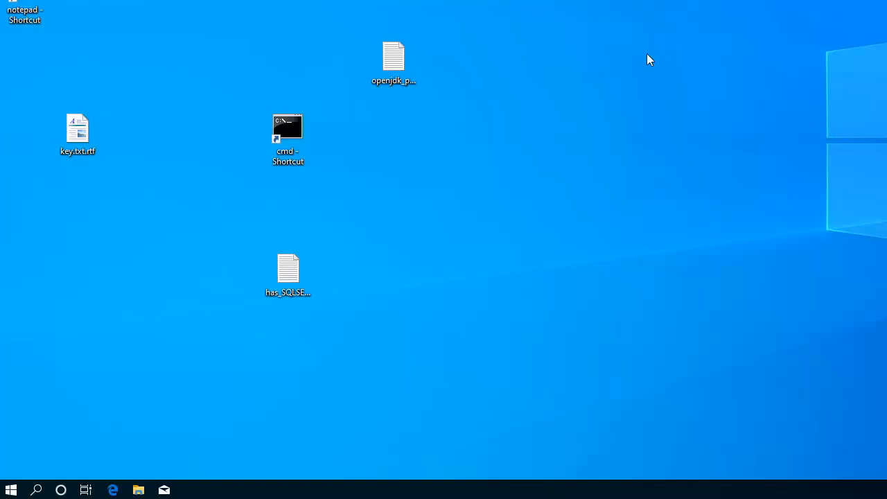
# Open a command prompt and change to the directory "C:\Program Files\AdoptOpenJDK\jdk-11.0.9.11-hotspot"\bin.
pyautogui.doubleClick(287, 126)
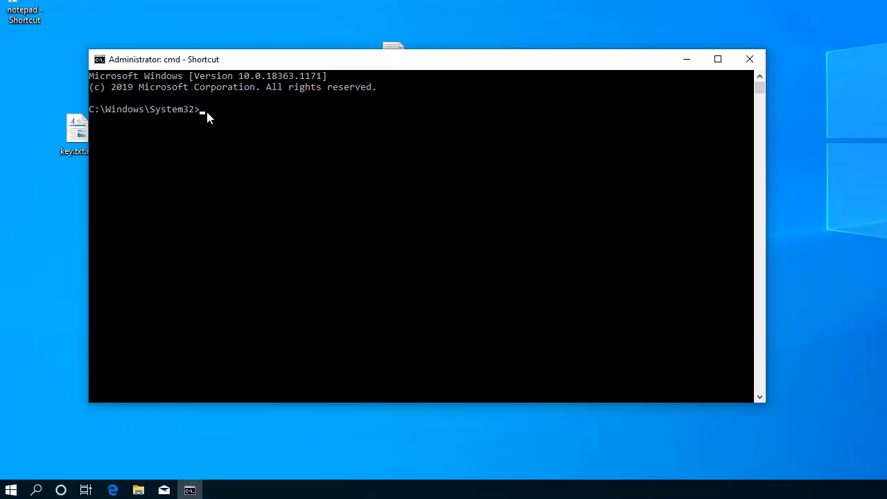
pyautogui.write('cd "C:\\Program Files\\AdoptOpenJDK\\jdk-11.0.9.11-hotspot"\\bin')
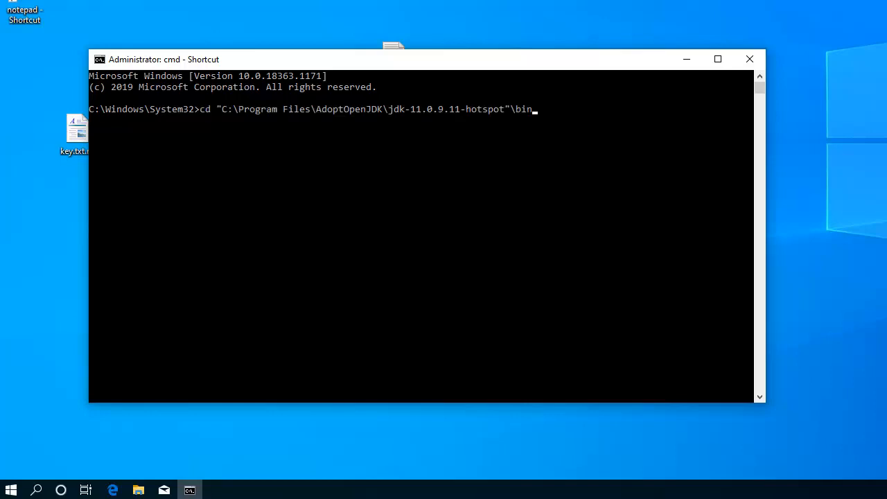
pyautogui.press('Return')
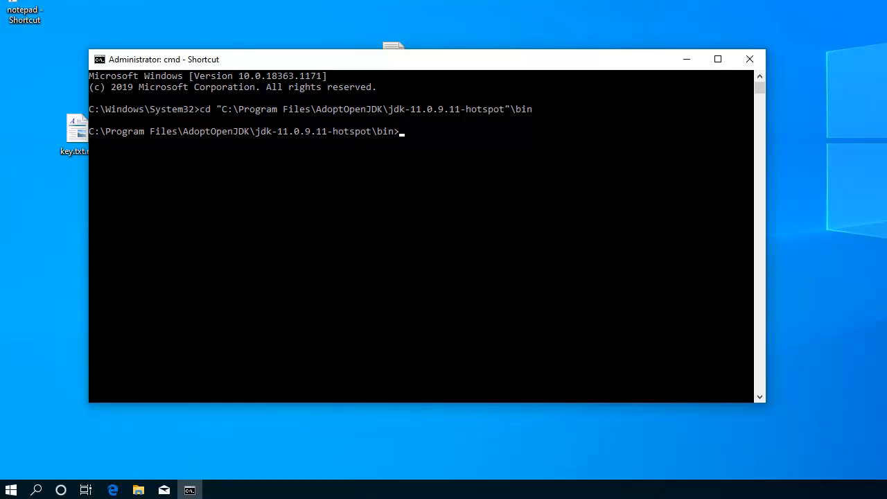
# Run keytool to generate an RSA key with alias analytics, 365-day validity, JKS keystore analytics.jks, key and store passwords, and localhost as the name.
pyautogui.write('keytool -genkey -alias analytics -keyalg RSA -validity 365 -keystore "analytics.jks" -storetype JKS -keypass analytics -storepass analytics')
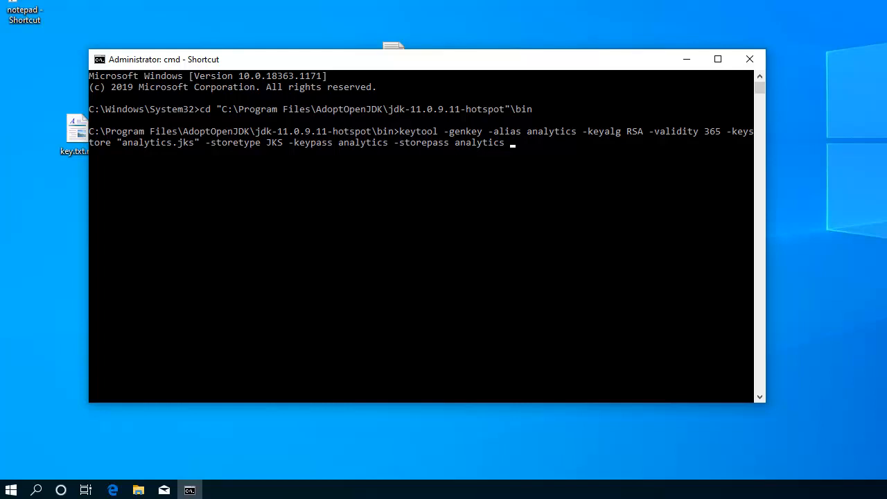
pyautogui.press('Return')
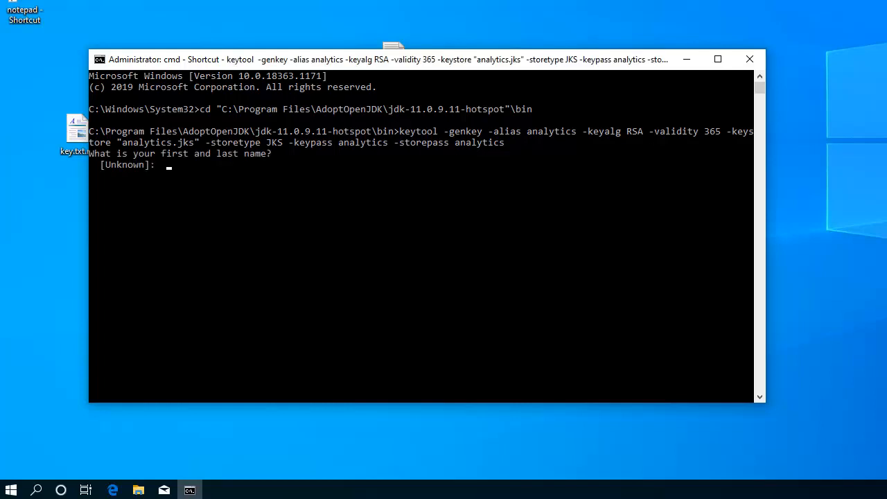
pyautogui.write('localhost')
pyautogui.press('Return')
# Enter AA for the certificate's organizational unit, organization, city, state and country code, and confirm the details with YES.
pyautogui.write('AA')
pyautogui.press('Return')
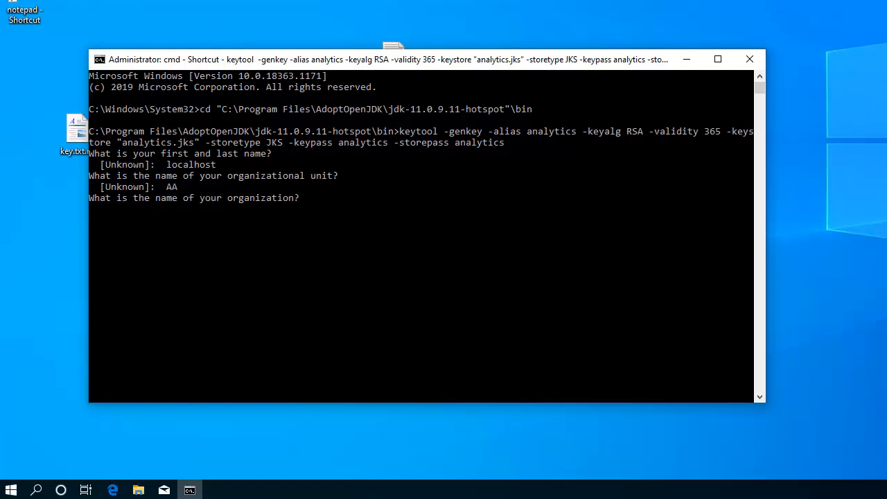
pyautogui.write('AA')
pyautogui.press('Return')
pyautogui.write('AA')
pyautogui.press('Return')
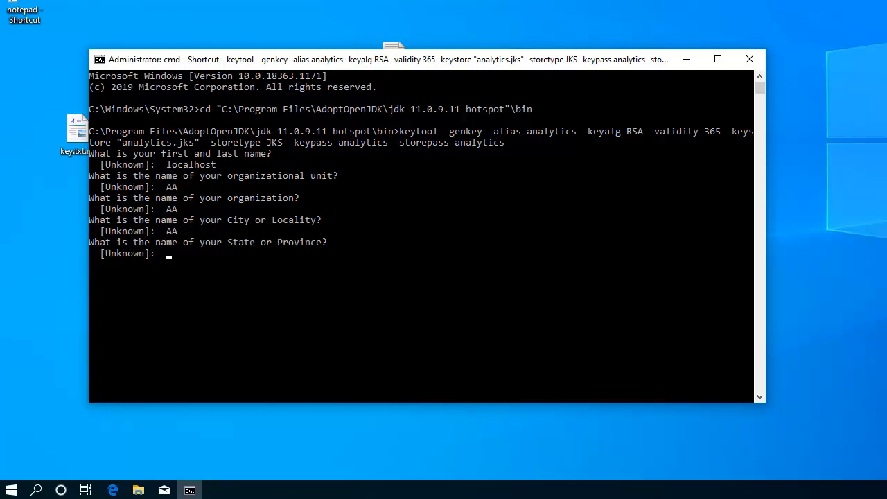
pyautogui.write('AA')
pyautogui.press('Return')
pyautogui.write('AA')
pyautogui.press('Return')
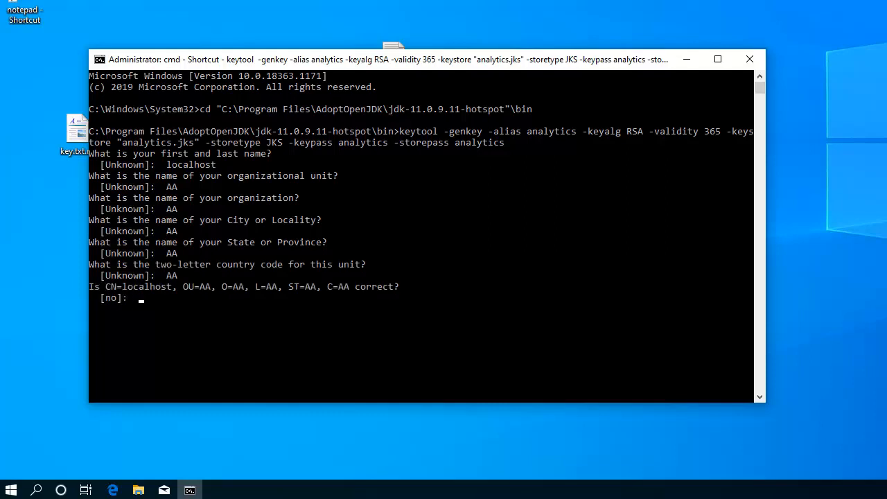
pyautogui.write('YES')
pyautogui.press('Return')
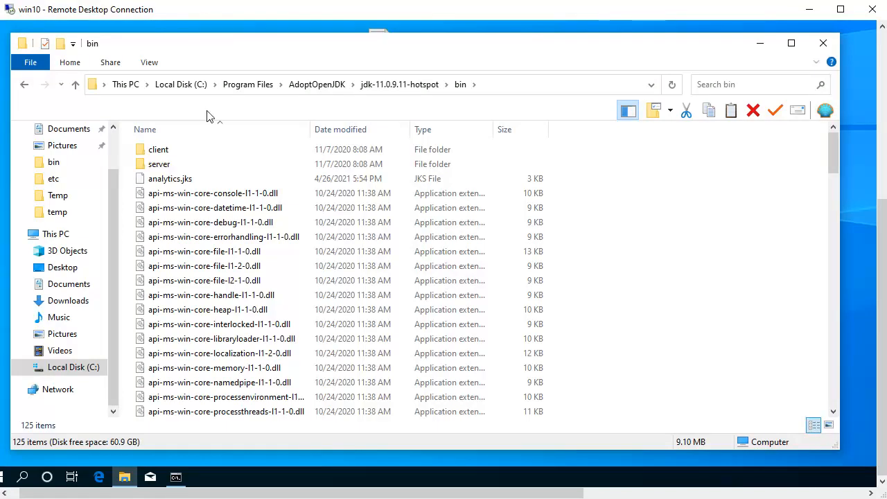
# Copy analytics.jks from the JDK bin folder into C:\automic\Analytics\backend.
pyautogui.click(171, 180)
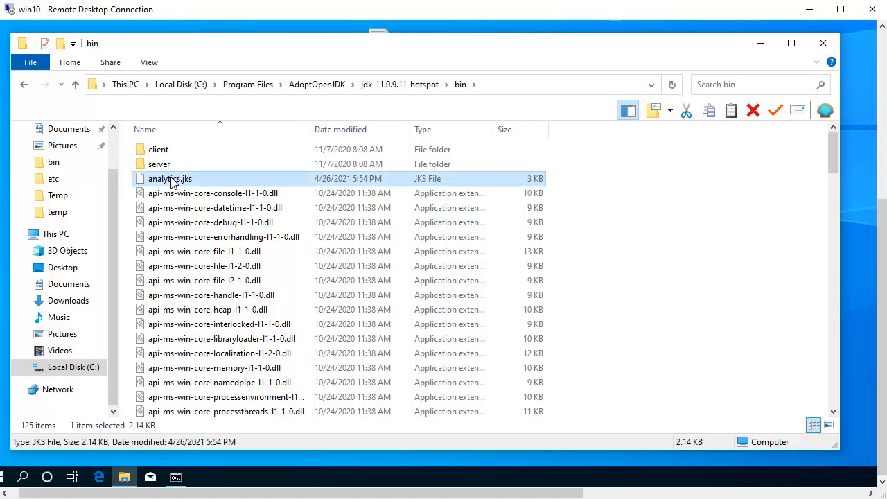
pyautogui.click(70, 63)
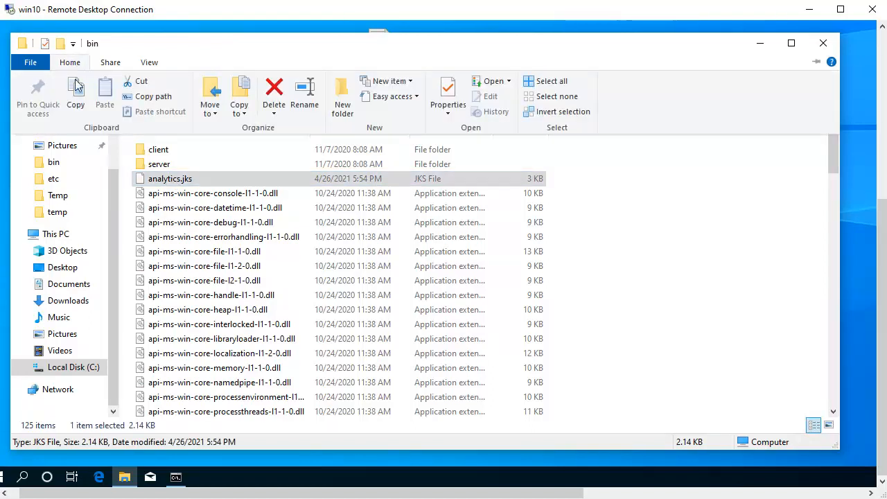
pyautogui.click(76, 93)
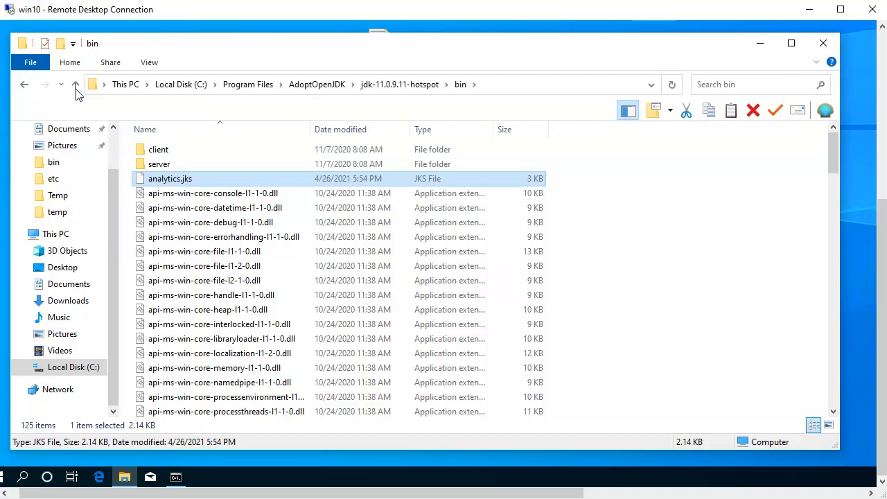
pyautogui.click(82, 371)
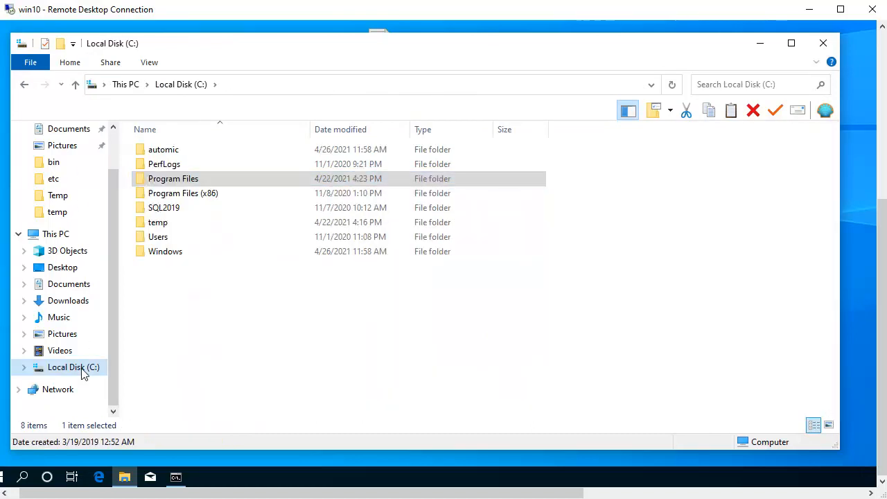
pyautogui.doubleClick(164, 150)
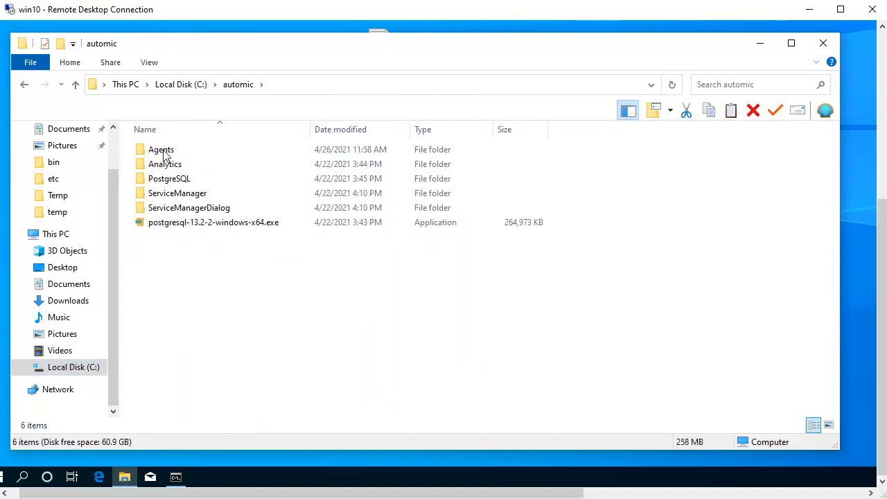
pyautogui.doubleClick(169, 165)
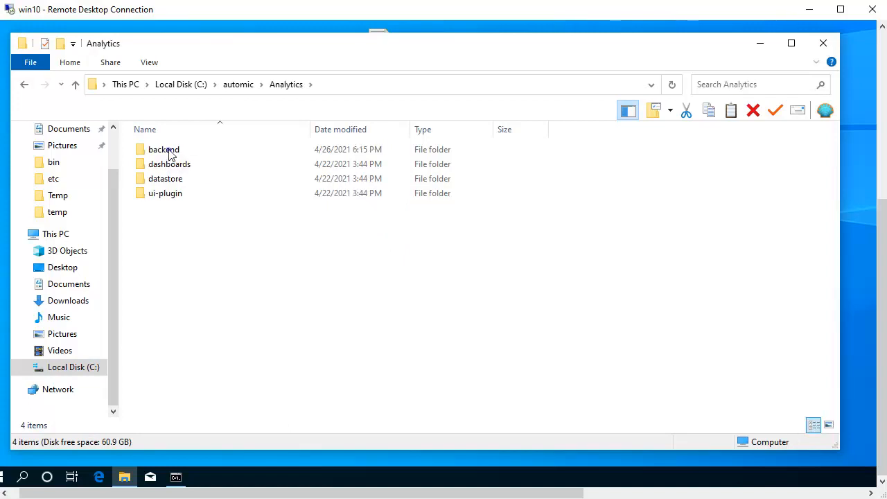
pyautogui.doubleClick(170, 152)
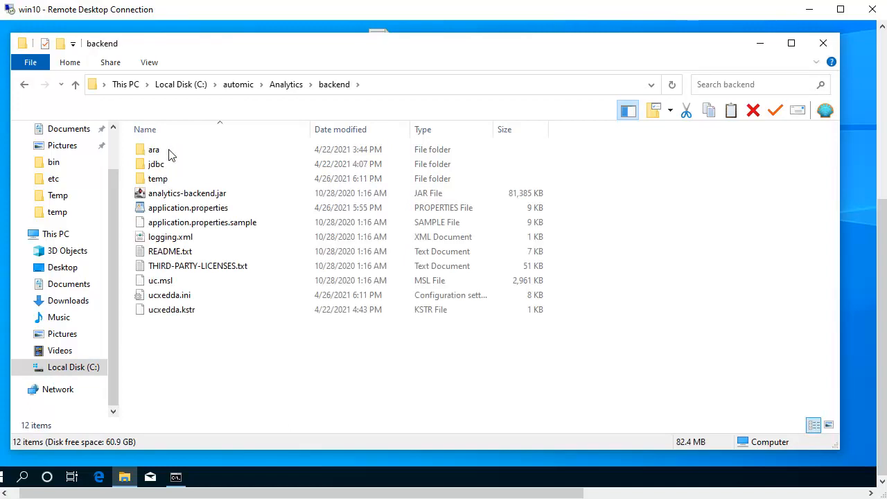
pyautogui.click(70, 64)
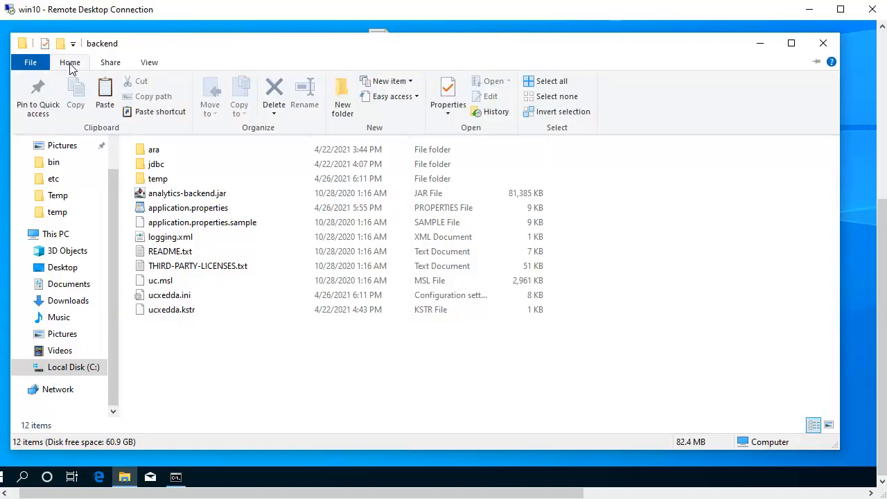
pyautogui.click(104, 90)
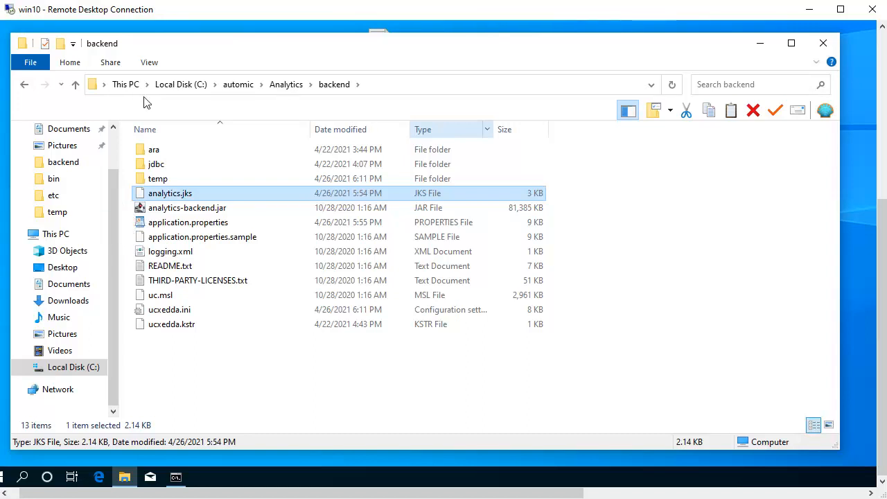
# Open application.properties and uncomment server.port=8443 in the SSL Configuration section, removing its trailing period.
pyautogui.doubleClick(187, 223)
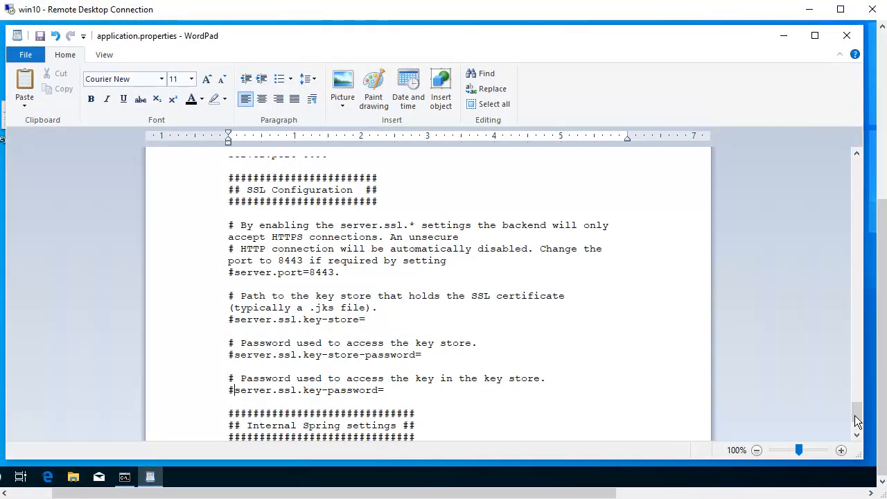
pyautogui.click(235, 274)
pyautogui.press('BackSpace')
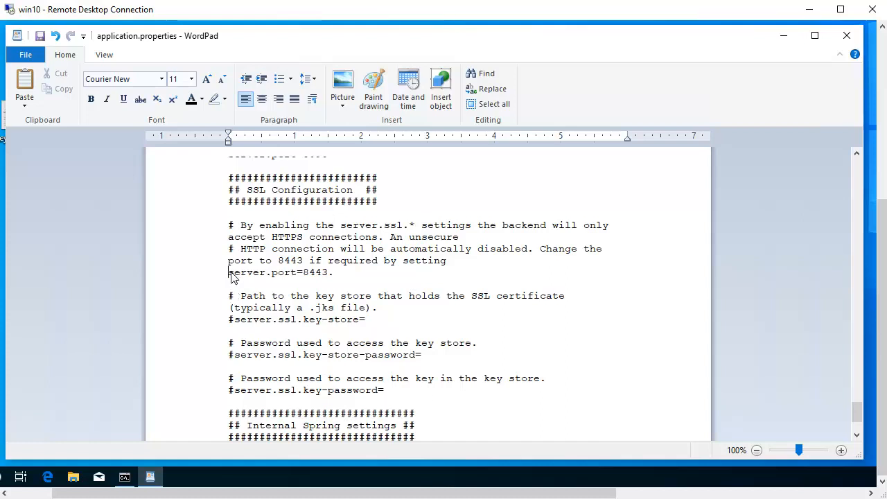
pyautogui.click(332, 274)
pyautogui.press('BackSpace')
# Uncomment the server.ssl.key-store setting and set it to analytics.jks.
pyautogui.click(231, 319)
pyautogui.press('Delete')
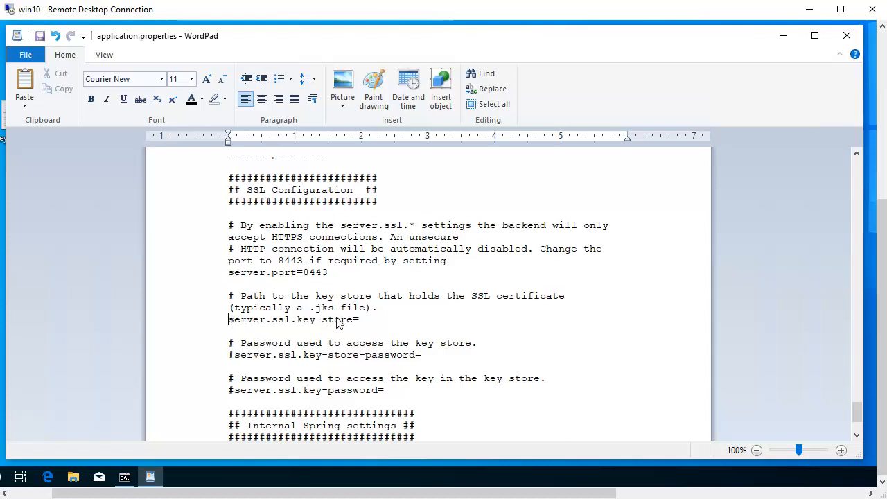
pyautogui.click(364, 320)
pyautogui.hotkey('ctrl', 'v')
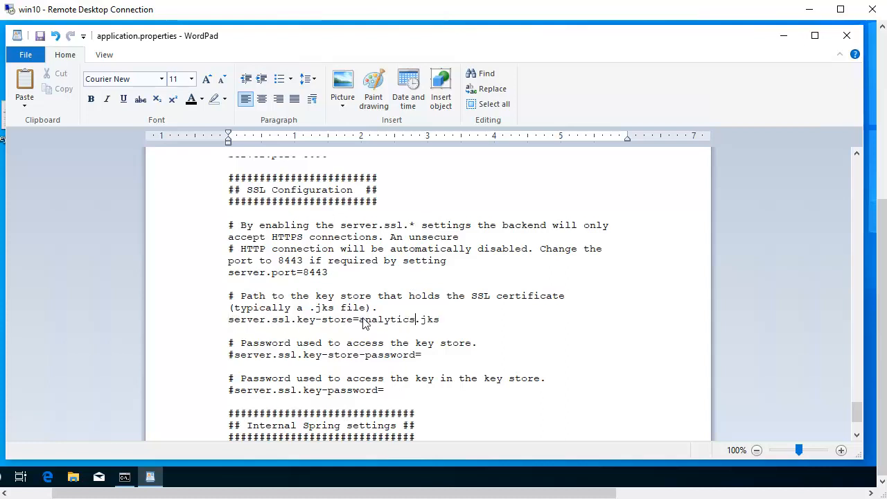
# Uncomment the server.ssl.key-store-password setting and enter the key store password.
pyautogui.click(231, 356)
pyautogui.press('Delete')
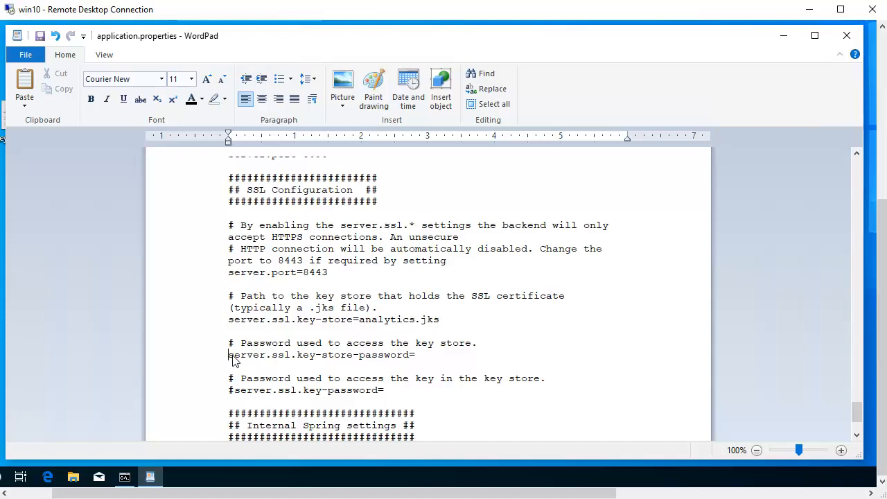
pyautogui.click(419, 356)
pyautogui.write('analytics')
# Uncomment the server.ssl.key-password setting, enter the key password, and close application.properties with the changes saved.
pyautogui.click(231, 391)
pyautogui.press('Delete')
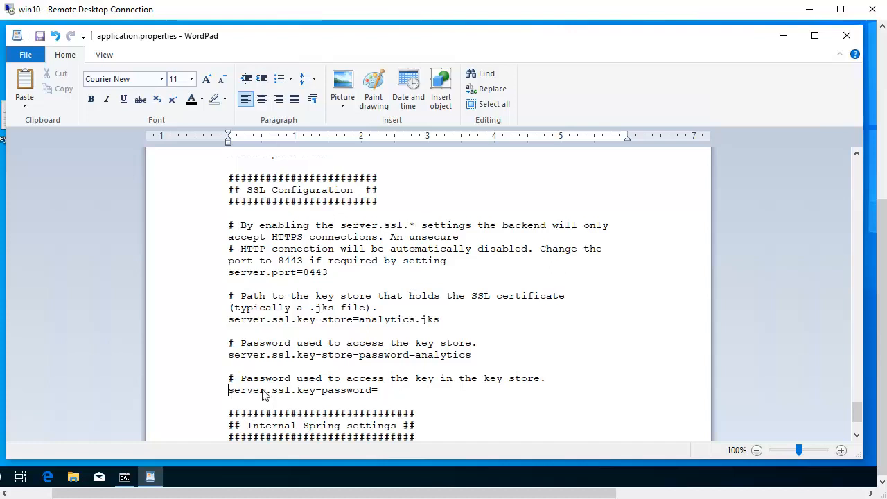
pyautogui.click(380, 393)
pyautogui.write('analytics')
pyautogui.click(847, 36)
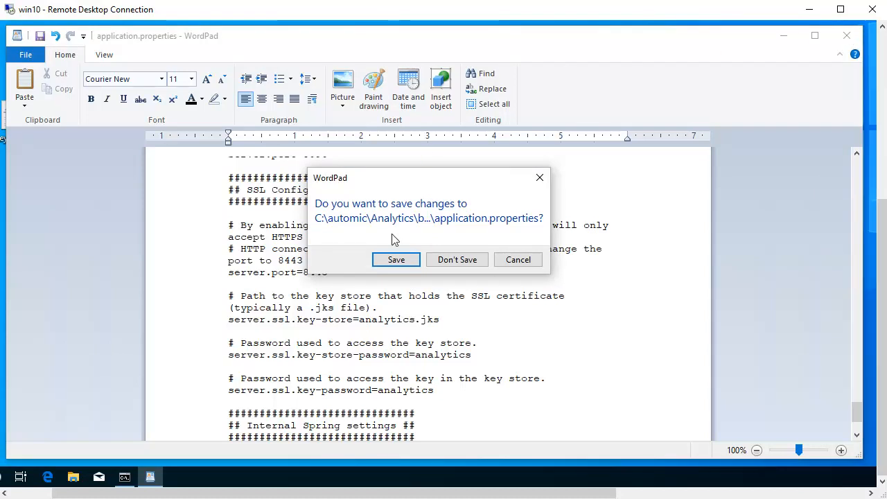
pyautogui.click(392, 261)
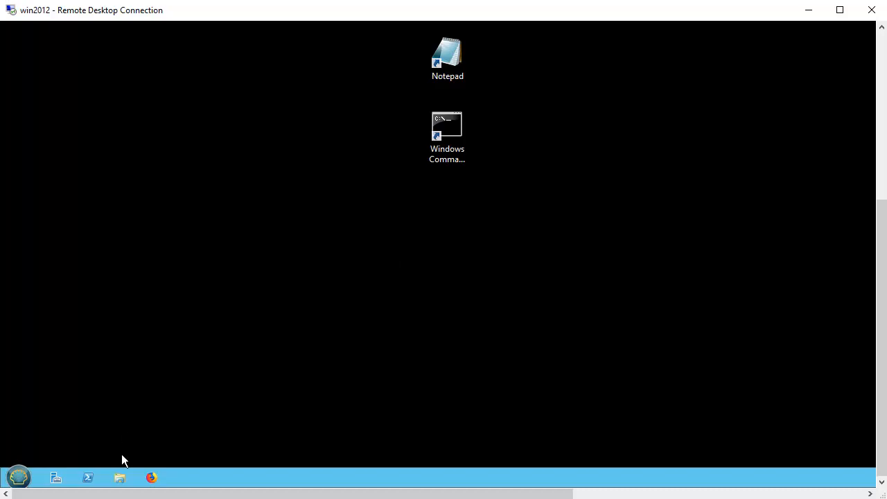
# Open plugin.properties from C:\Automic\apache-tomcat-9.0.45\webapps\awi\config\webui-plugin-analytics on the win2012 server.
pyautogui.click(120, 481)
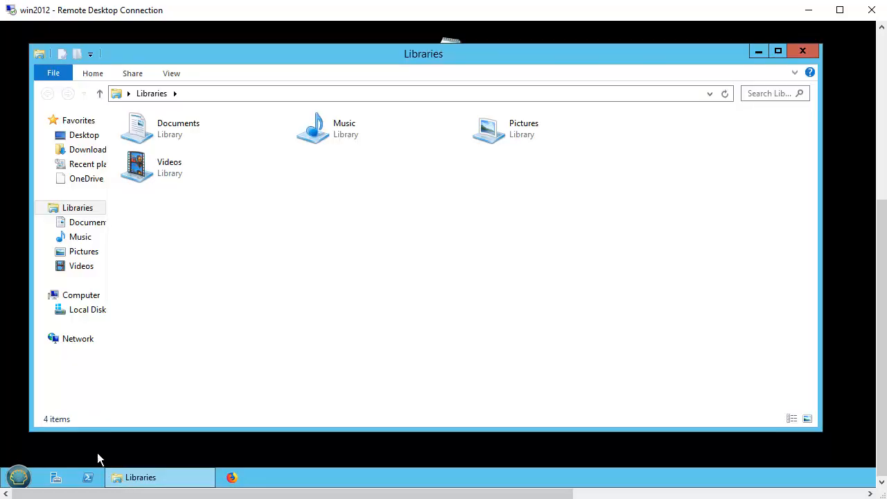
pyautogui.click(86, 313)
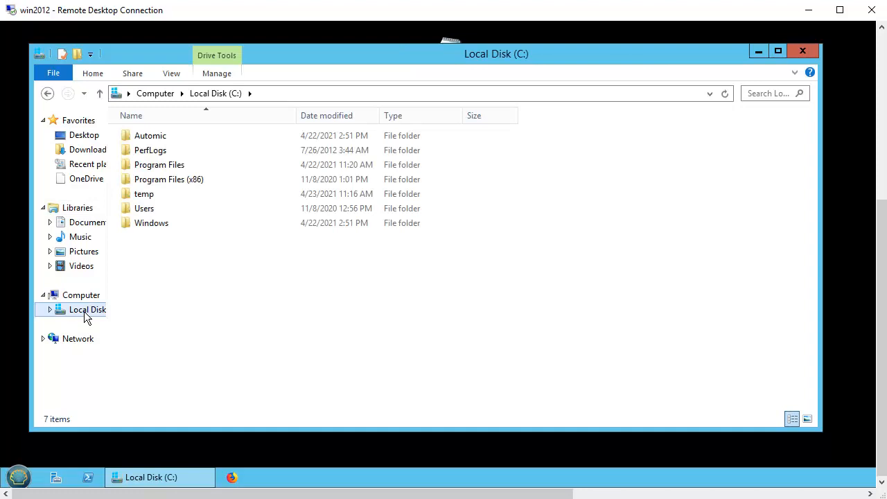
pyautogui.doubleClick(155, 138)
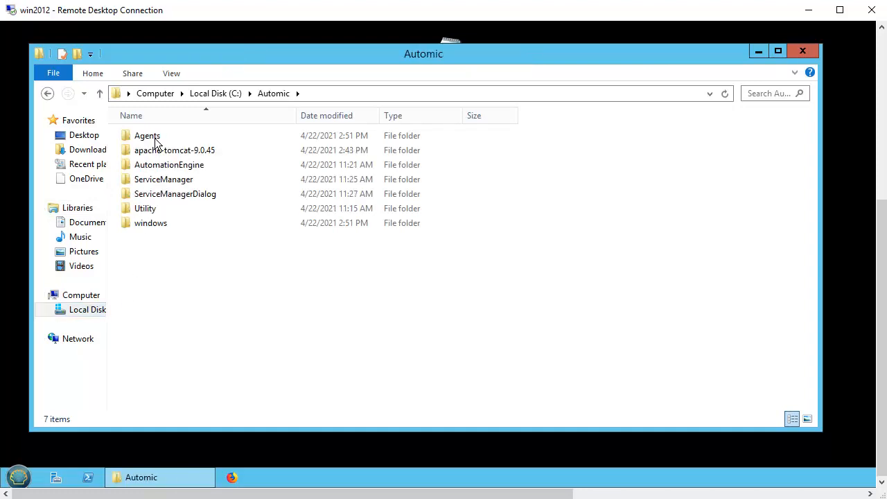
pyautogui.doubleClick(176, 151)
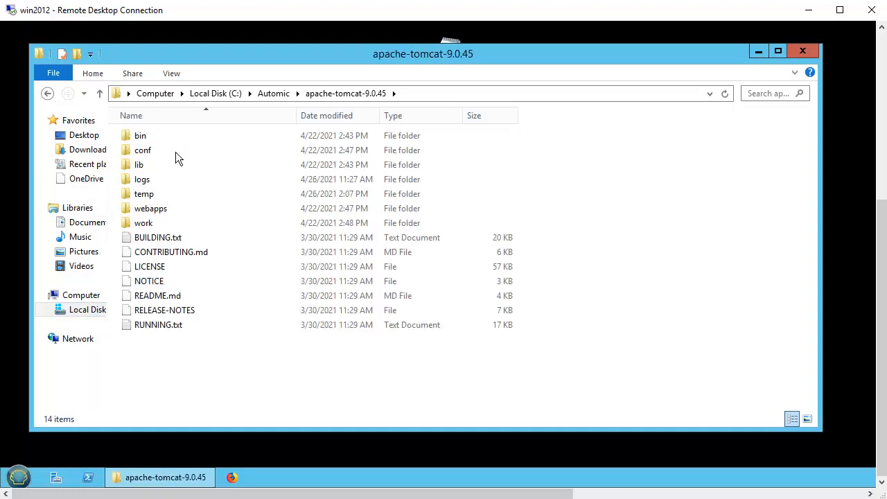
pyautogui.doubleClick(151, 209)
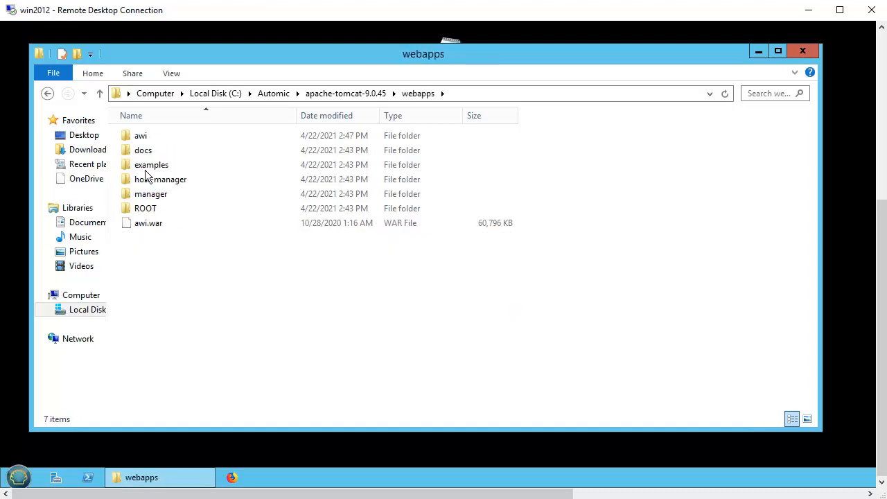
pyautogui.doubleClick(144, 135)
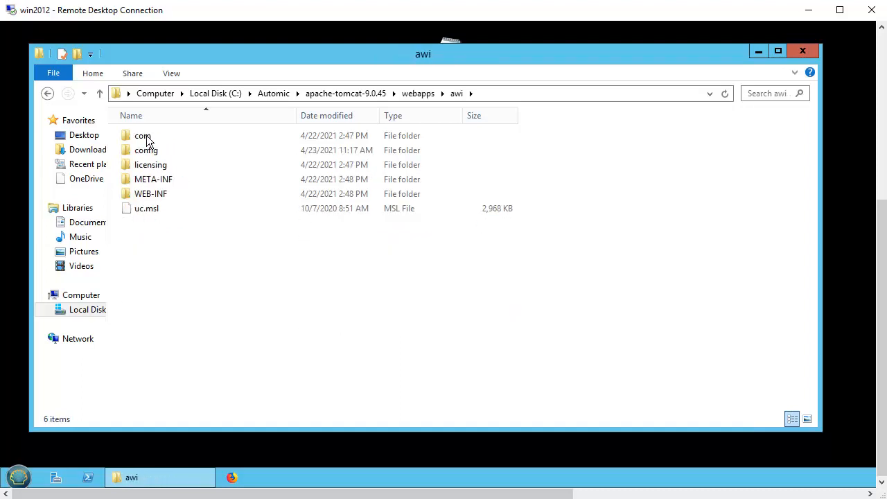
pyautogui.doubleClick(151, 153)
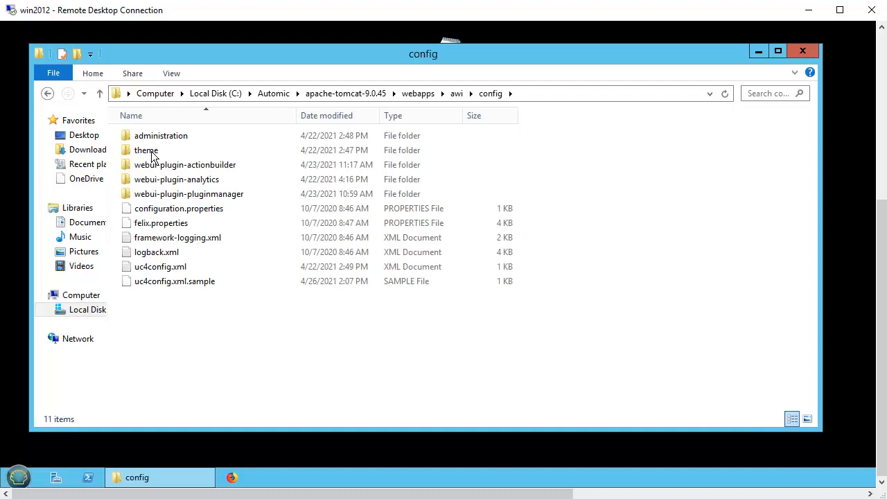
pyautogui.doubleClick(207, 180)
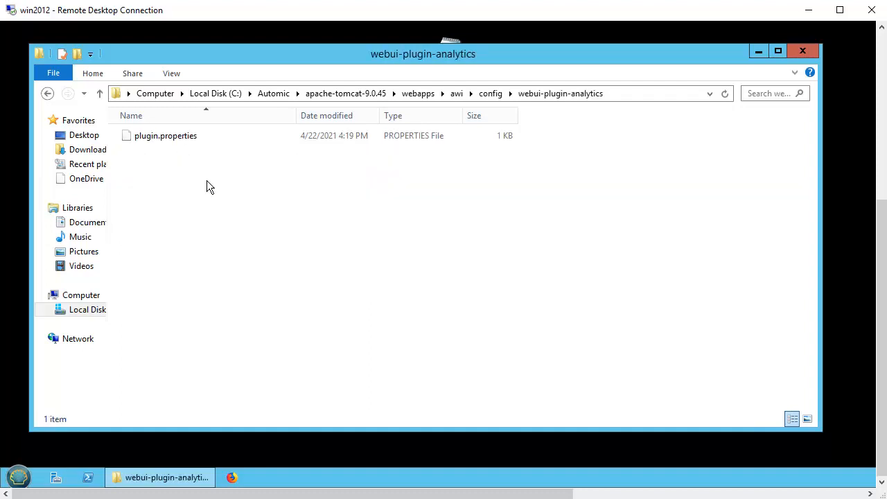
pyautogui.doubleClick(153, 141)
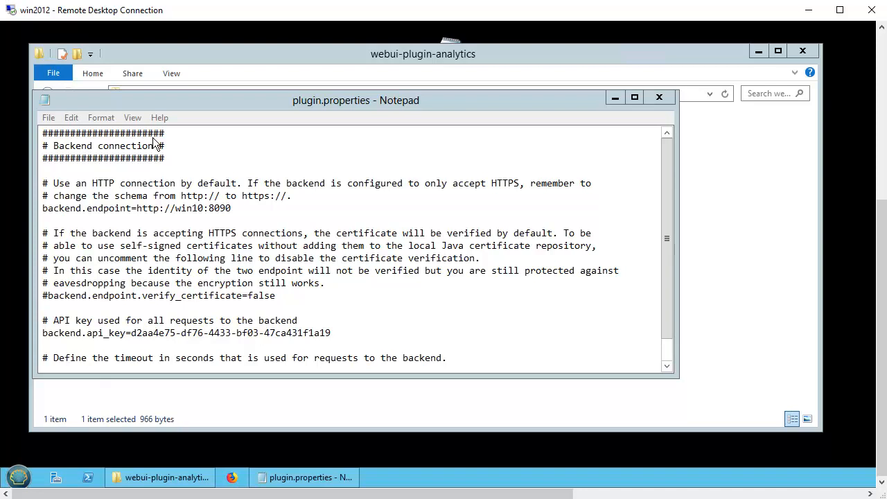
pyautogui.click(160, 208)
pyautogui.write('s')
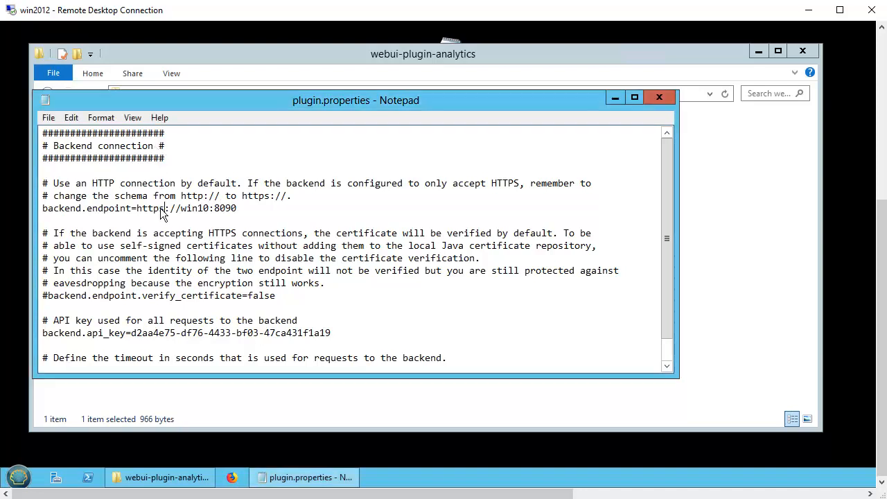
pyautogui.doubleClick(225, 208)
pyautogui.write('8443')
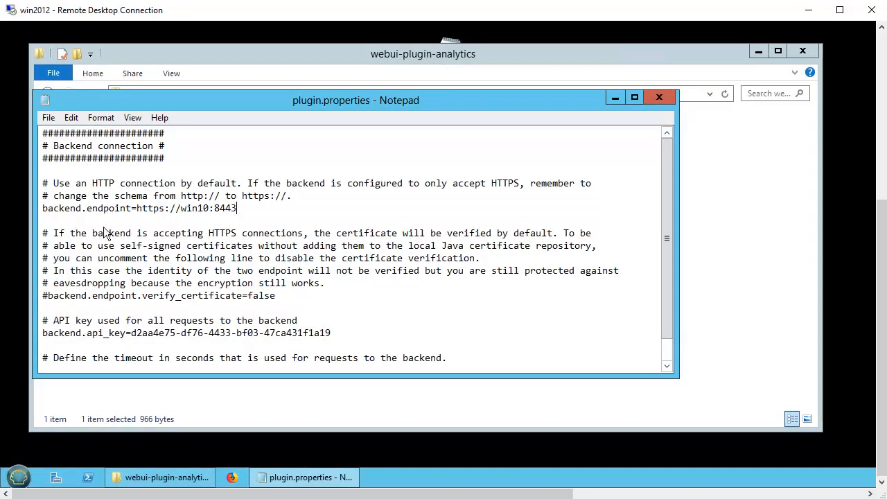
# Uncomment backend.endpoint.verify_certificate=false and close plugin.properties with the changes saved.
pyautogui.click(50, 297)
pyautogui.press('BackSpace')
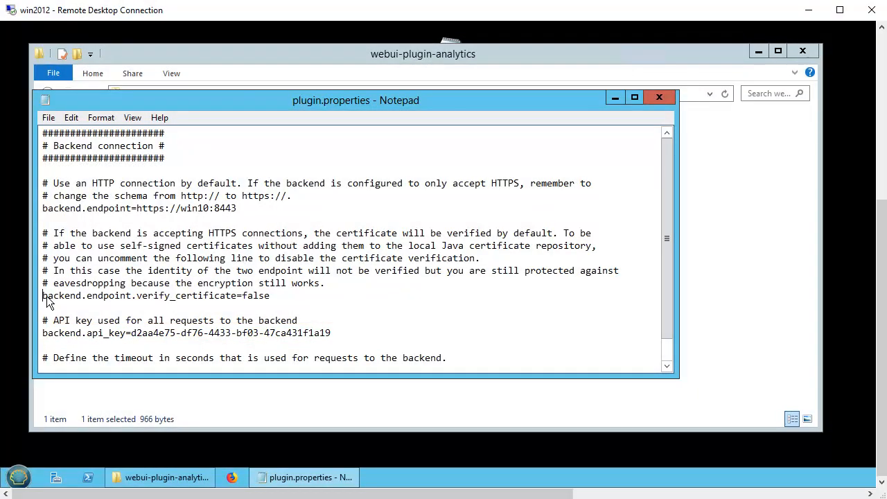
pyautogui.click(662, 101)
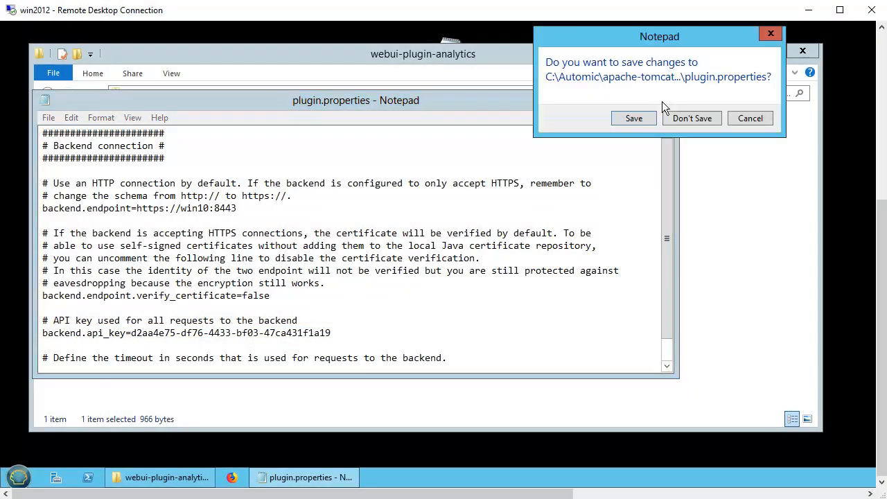
pyautogui.click(635, 119)
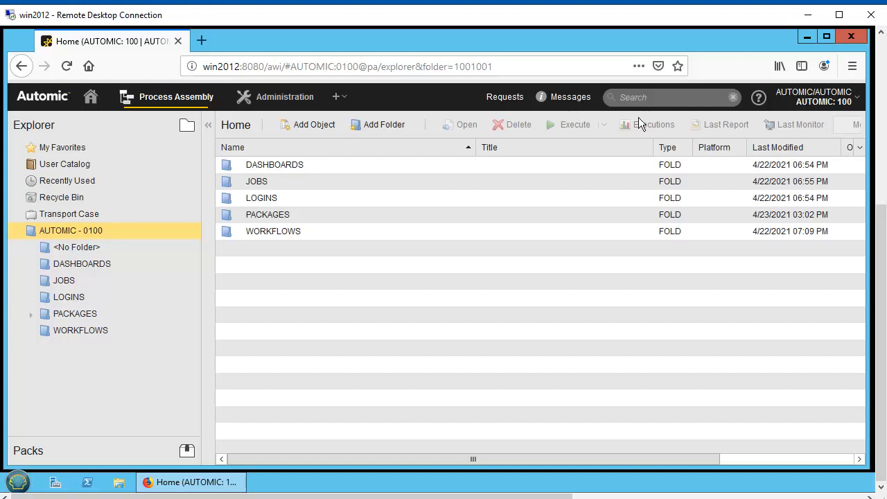
# Execute the Analytics Configuration action of the PCK.AUTOMIC_ANALYTICS pack in the Automic web interface and open its input request.
pyautogui.click(32, 453)
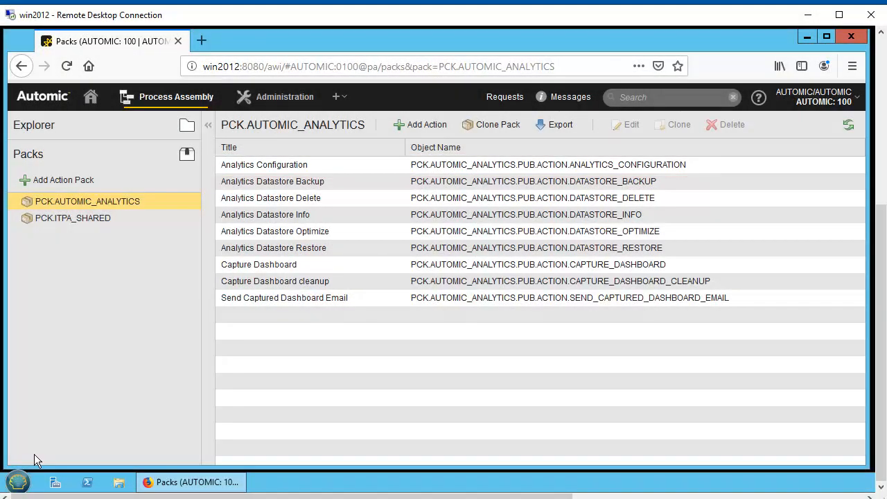
pyautogui.doubleClick(272, 168)
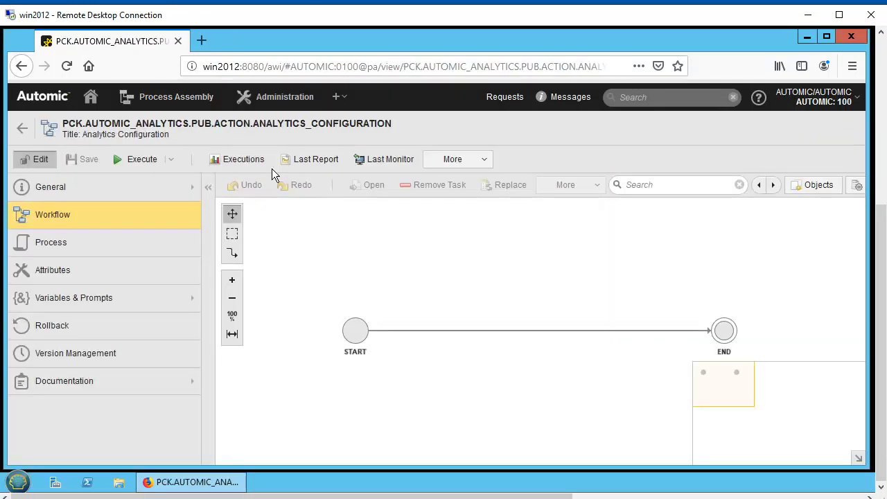
pyautogui.click(146, 163)
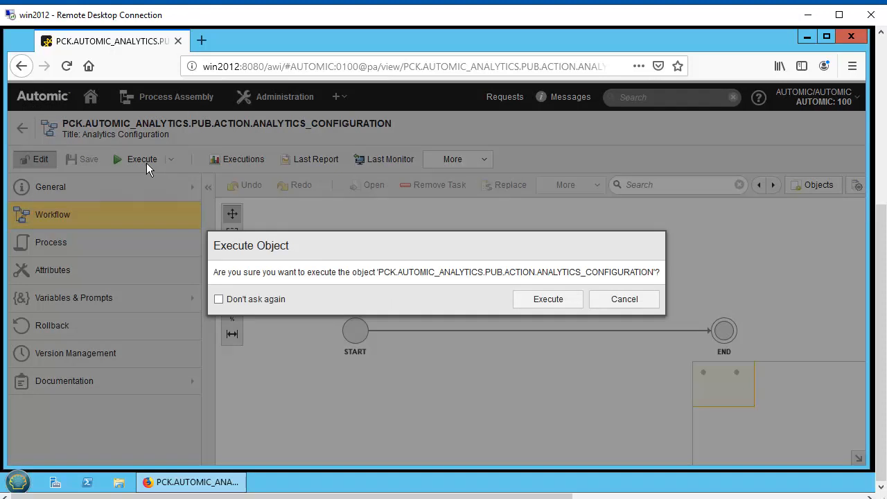
pyautogui.click(555, 302)
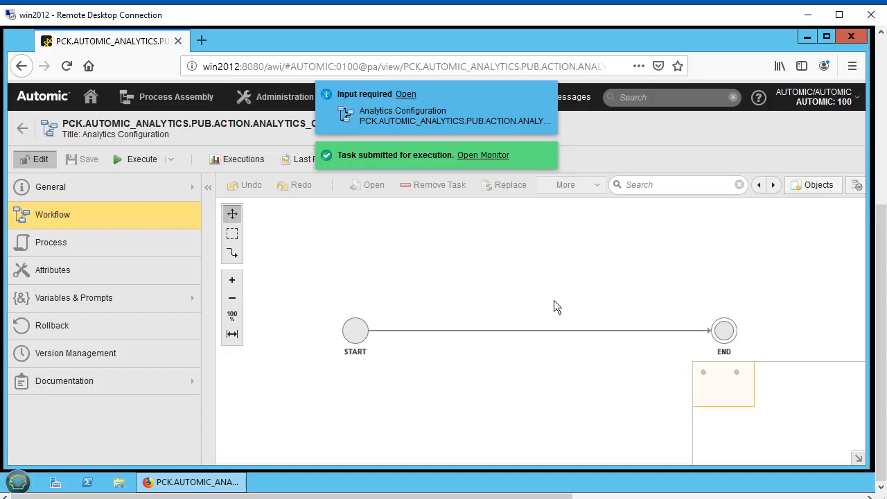
pyautogui.click(405, 94)
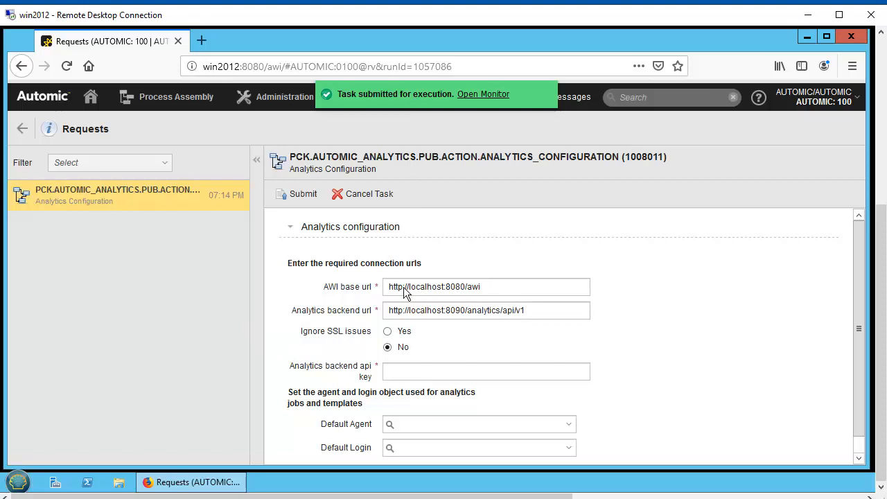
pyautogui.click(407, 312)
pyautogui.write('s')
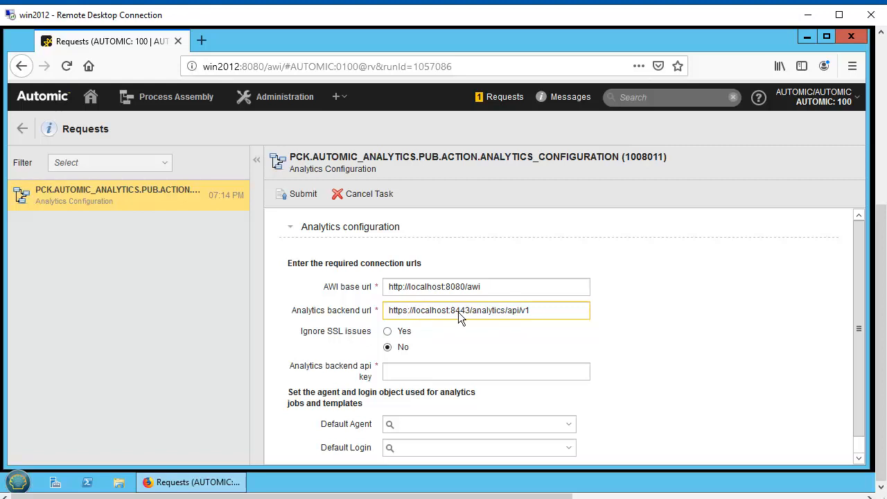
pyautogui.click(388, 332)
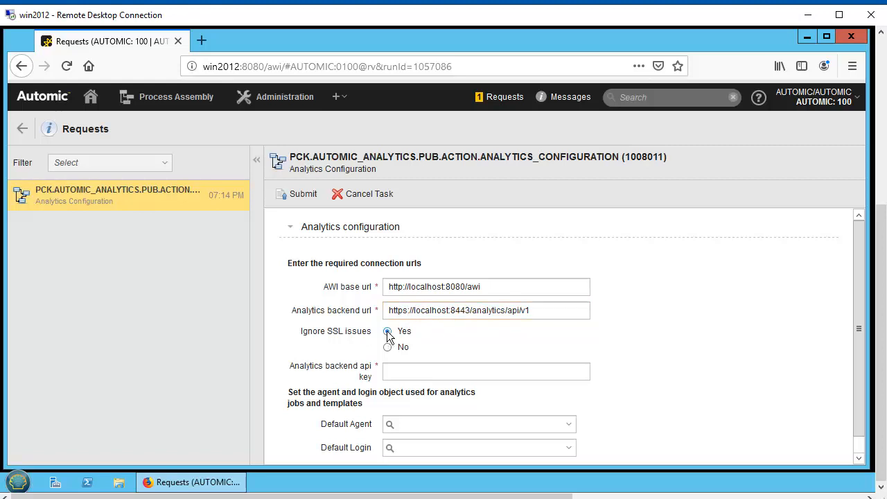
pyautogui.click(398, 372)
pyautogui.hotkey('ctrl', 'v')
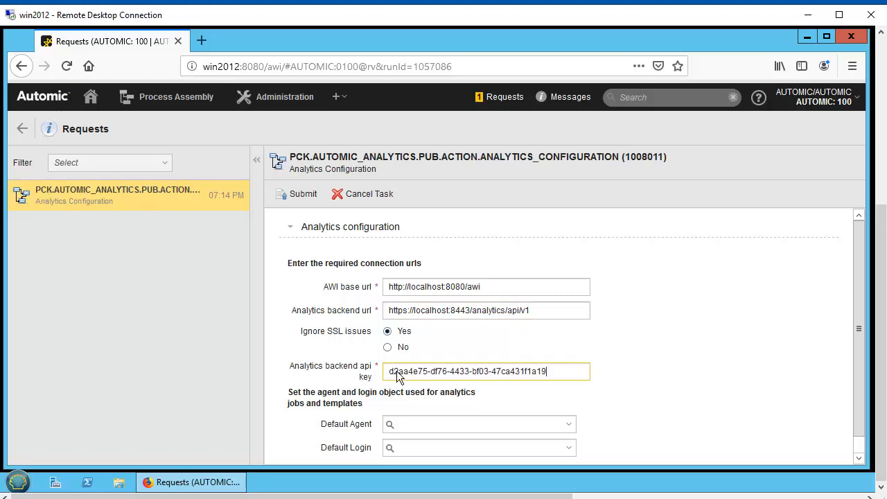
# Choose AGENTW10 as the default agent and LOGIN.AGENTW10 as the default login for analytics jobs and templates.
pyautogui.click(569, 425)
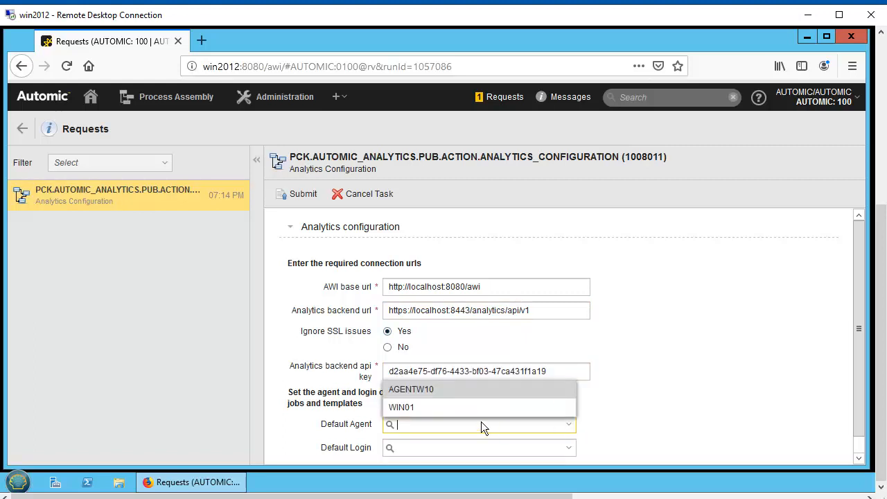
pyautogui.click(427, 395)
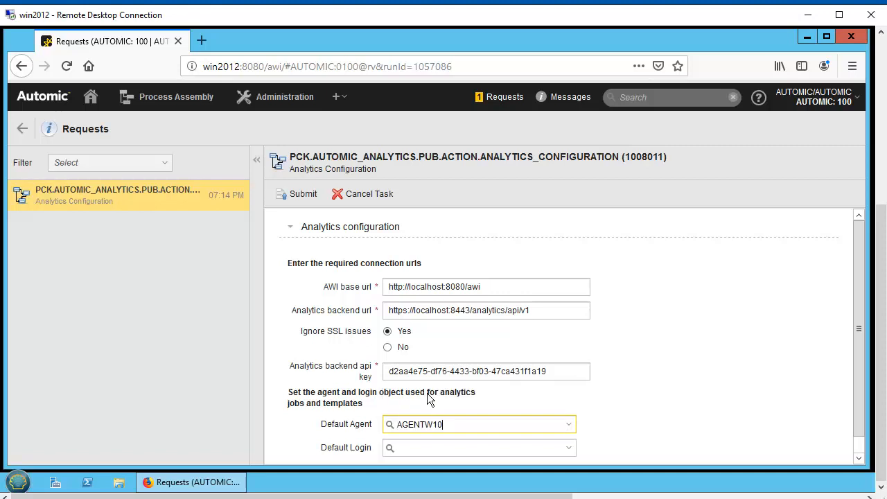
pyautogui.click(568, 447)
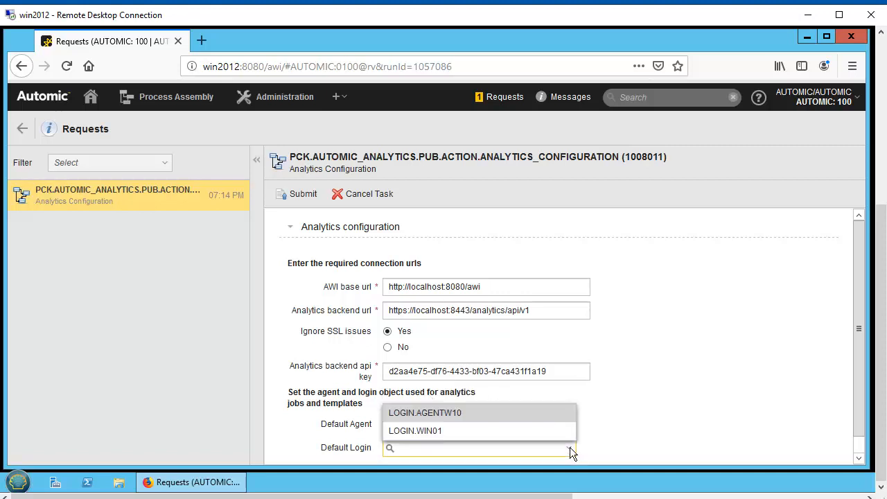
pyautogui.click(449, 417)
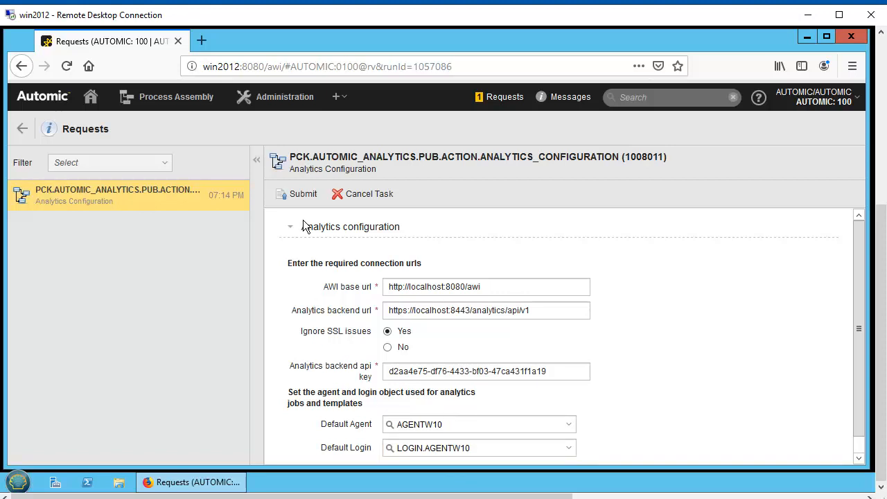
# Submit the Analytics Configuration request and acknowledge the Analytics configuration check alert.
pyautogui.click(302, 196)
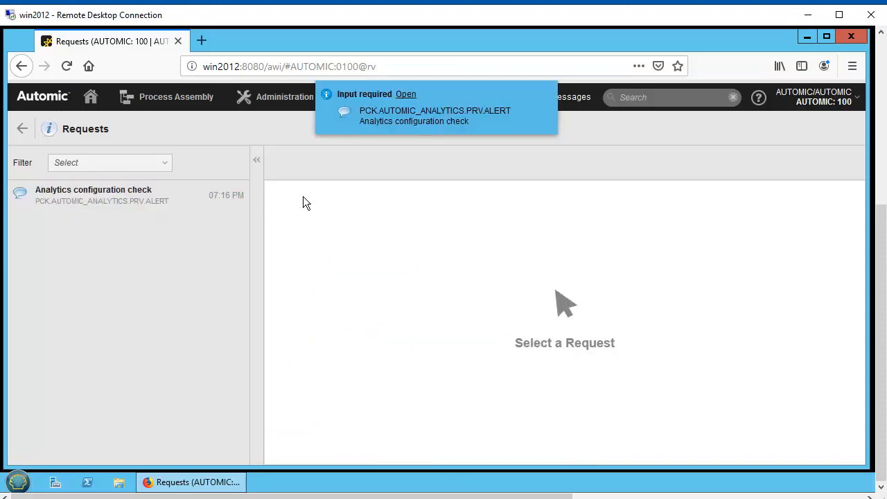
pyautogui.click(118, 197)
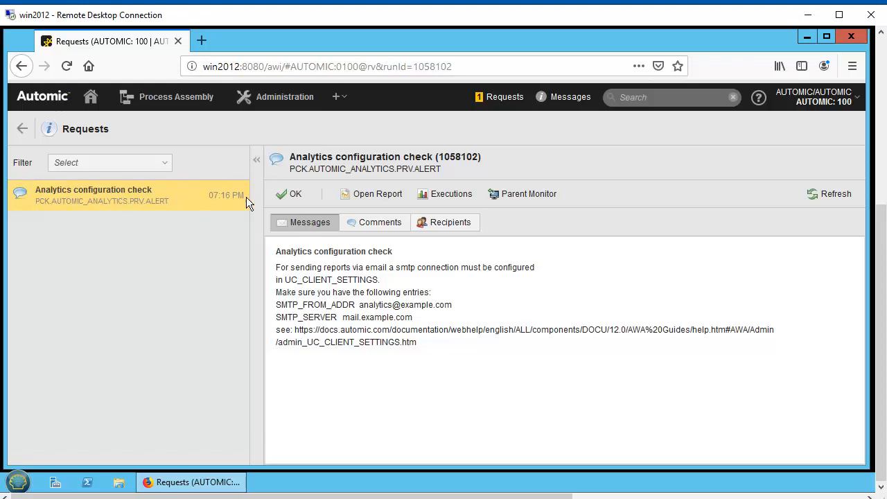
pyautogui.click(292, 194)
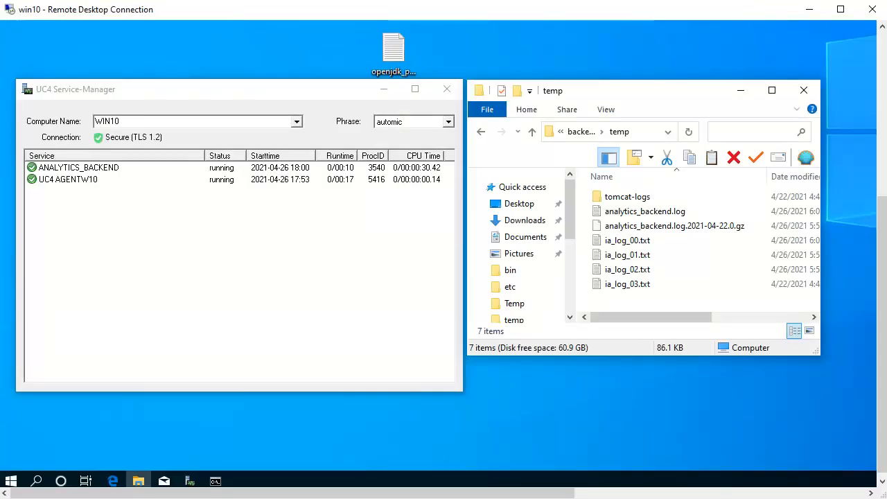
# Restart the ANALYTICS_BACKEND service in the UC4 Service-Manager on win10, ending it immediately as a single process before starting it.
pyautogui.rightClick(109, 169)
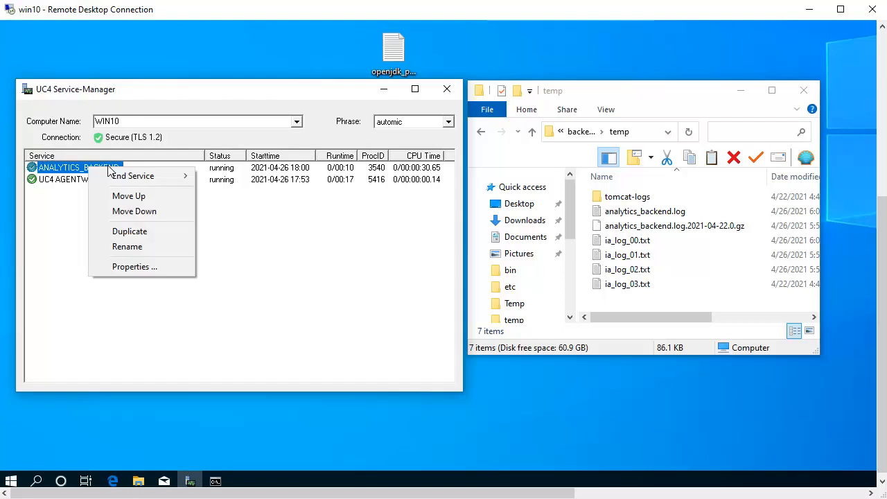
pyautogui.moveTo(146, 180)
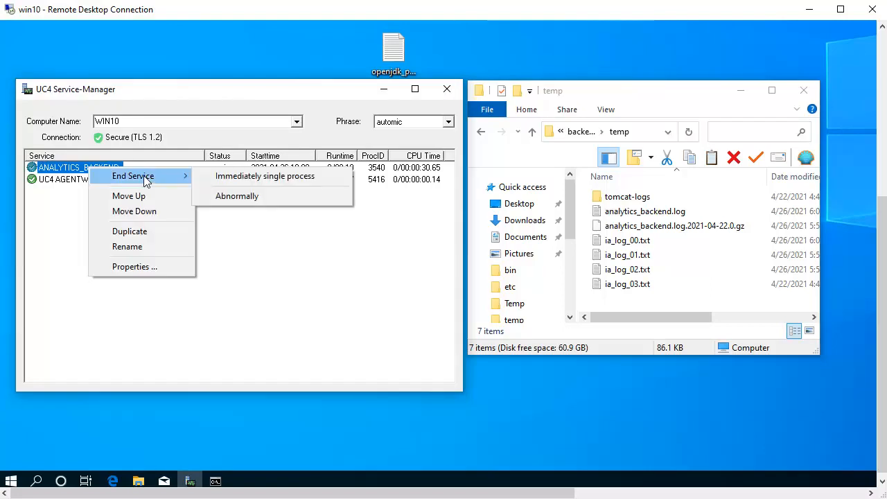
pyautogui.click(251, 178)
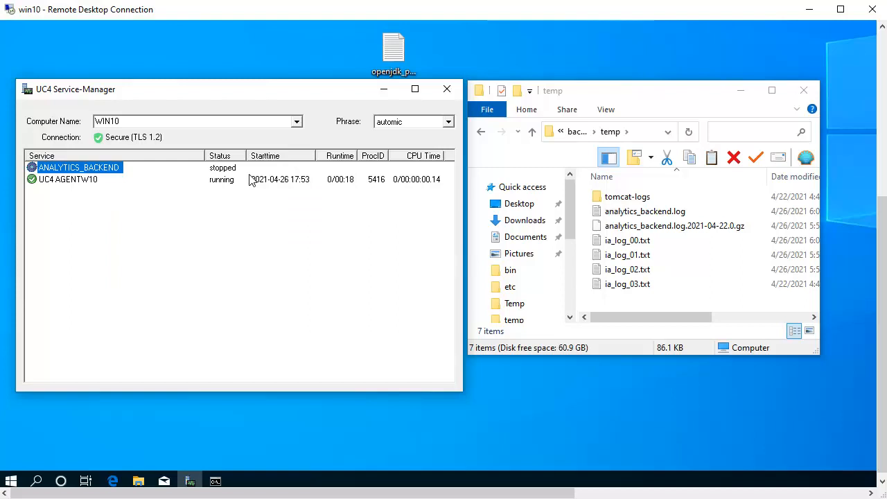
pyautogui.rightClick(108, 169)
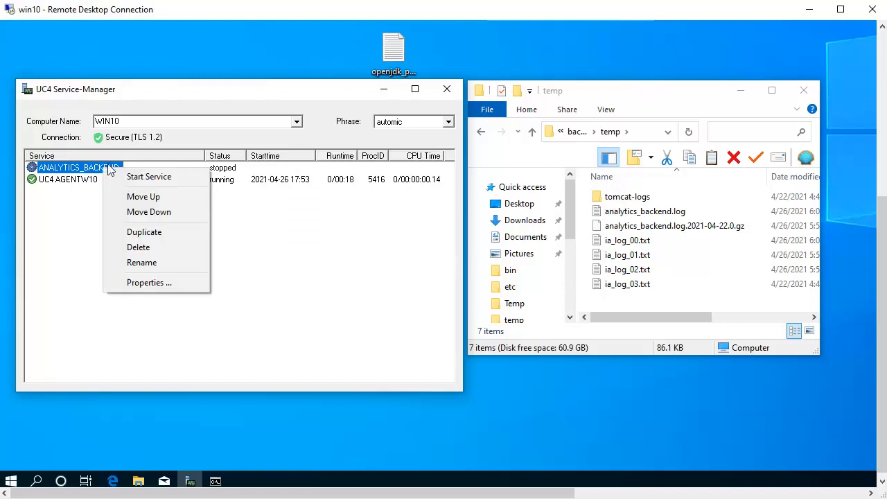
pyautogui.click(145, 176)
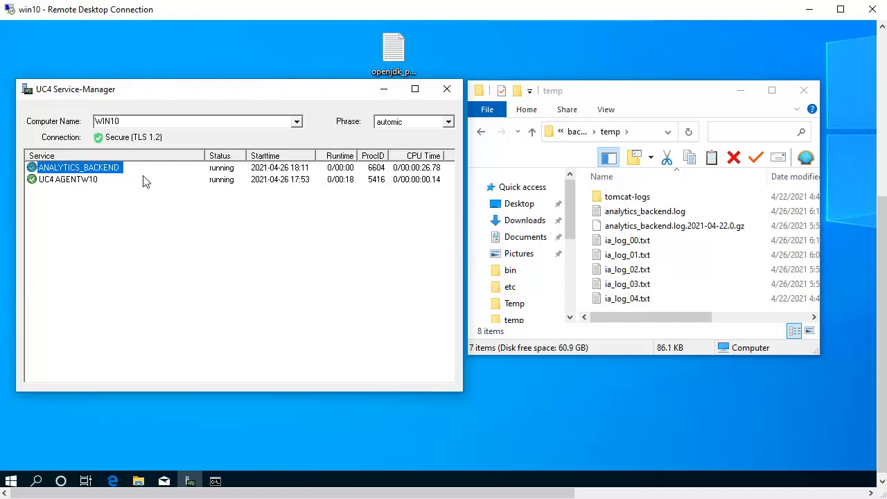
# Open analytics_backend.log and check the Tomcat startup port and protocol near the end of the log.
pyautogui.doubleClick(661, 212)
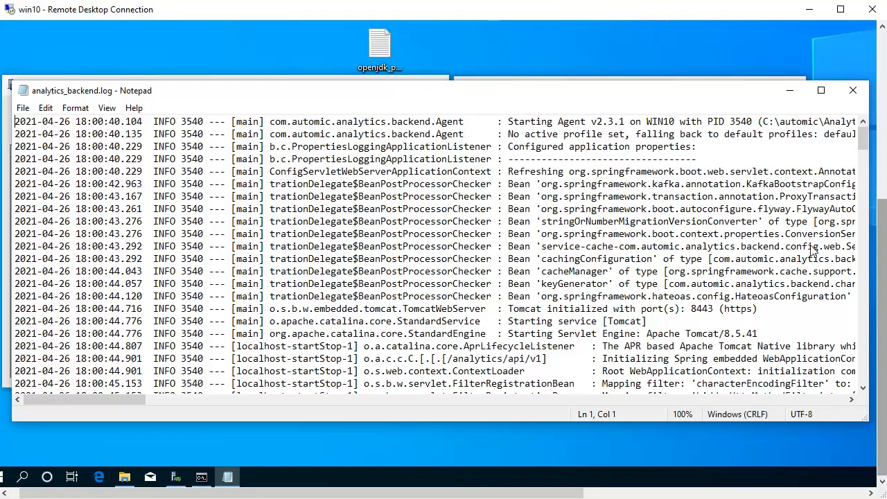
pyautogui.click(863, 357)
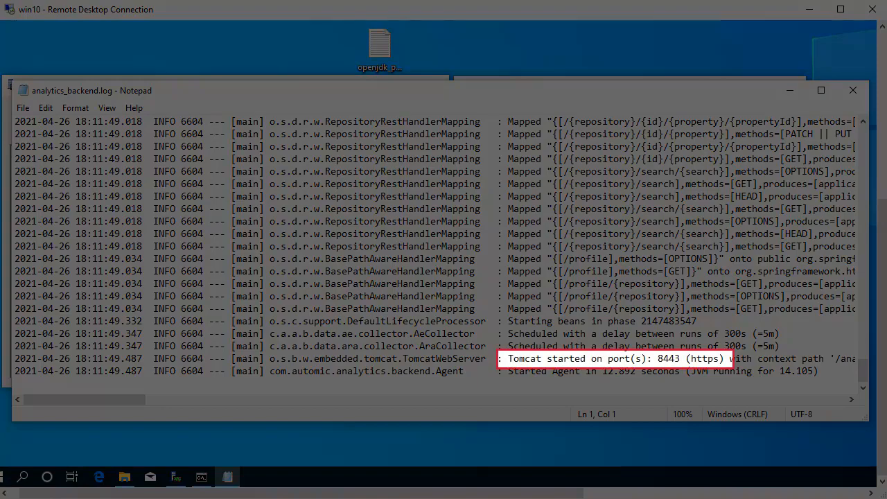